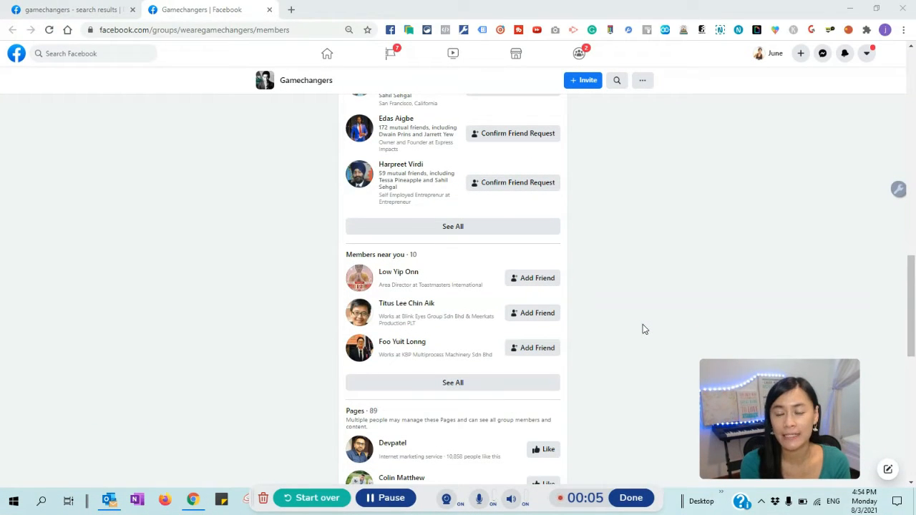
Open the Friend Connector Pro extension on the Gamechangers members page and review its request limit and keyword settings
click(666, 30)
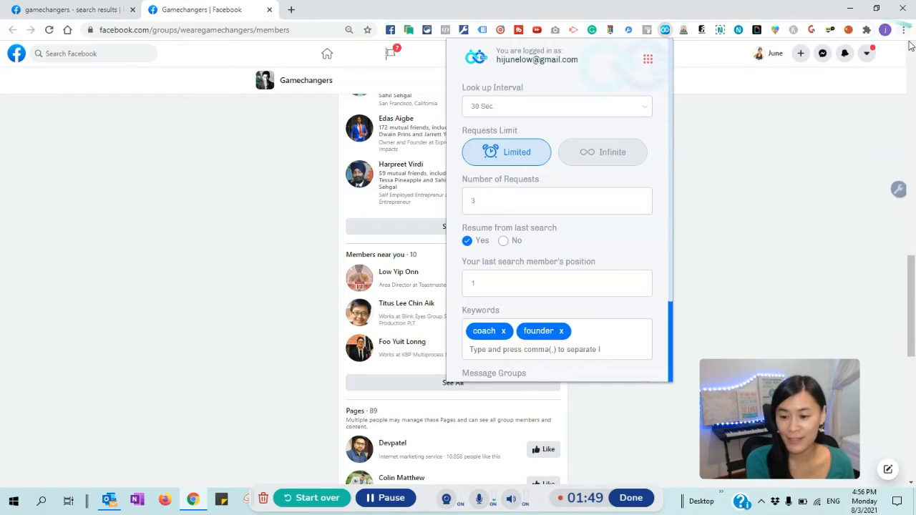
click(837, 207)
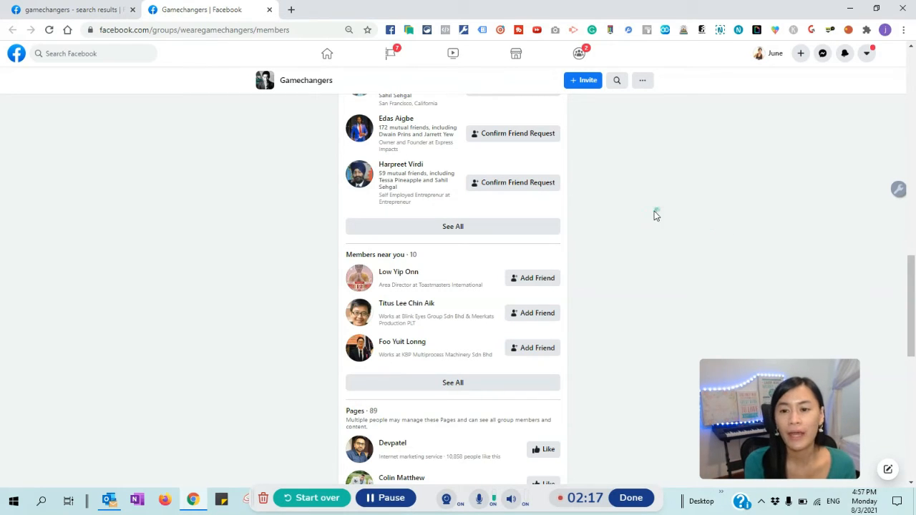
scroll(712, 236, down, 2)
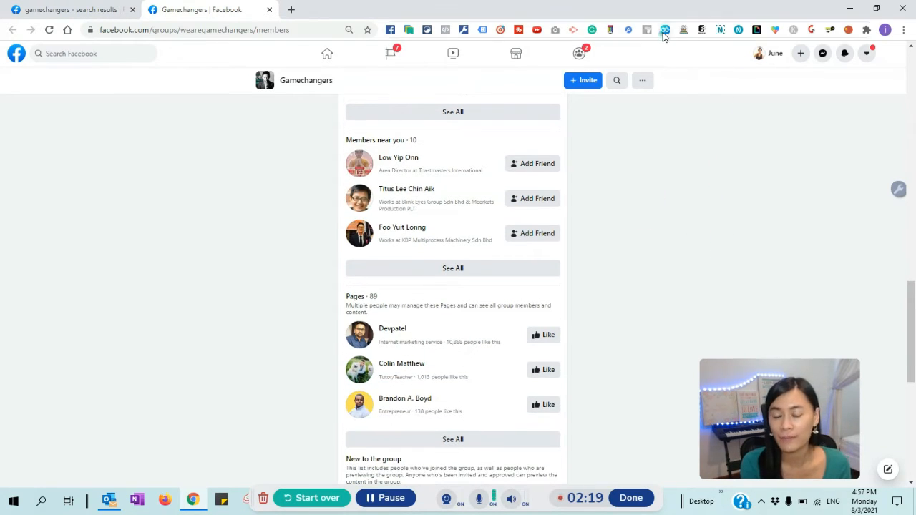
Set the look up interval in the Friend Connector Pro settings to 3 Mins
click(664, 34)
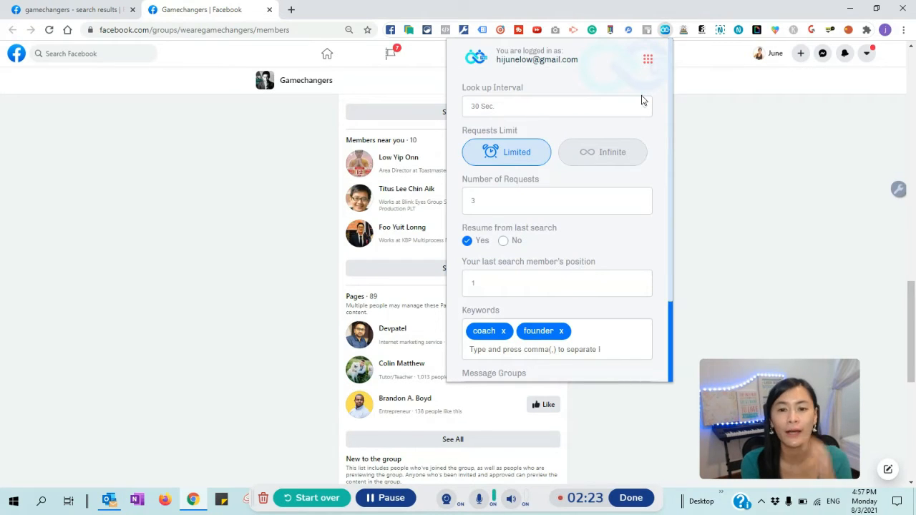
click(549, 107)
click(528, 140)
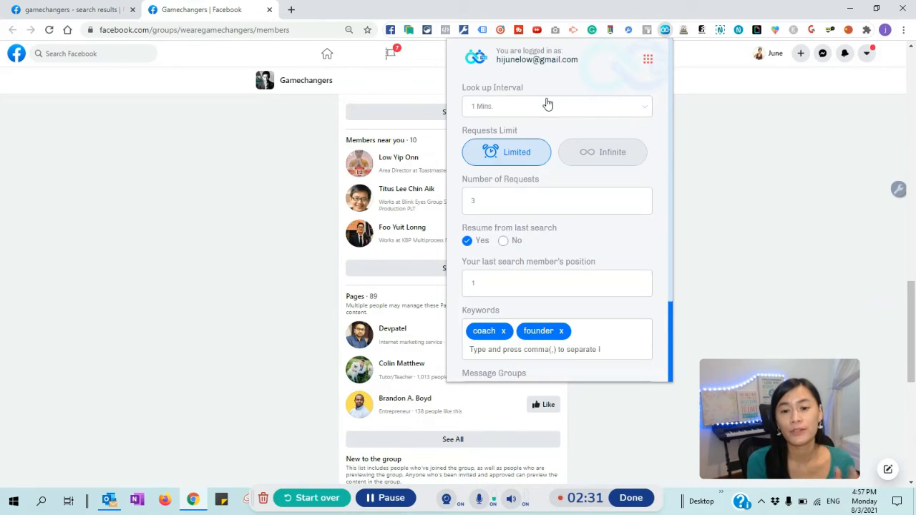
click(548, 104)
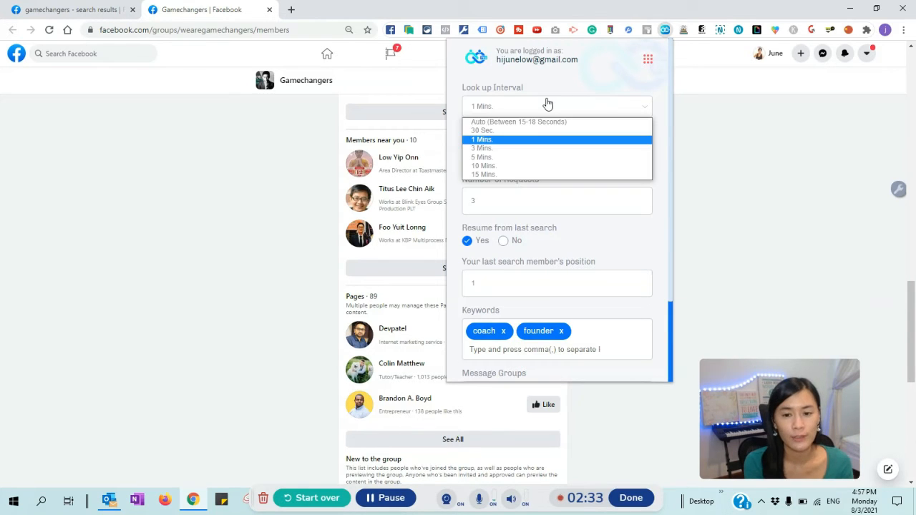
click(525, 147)
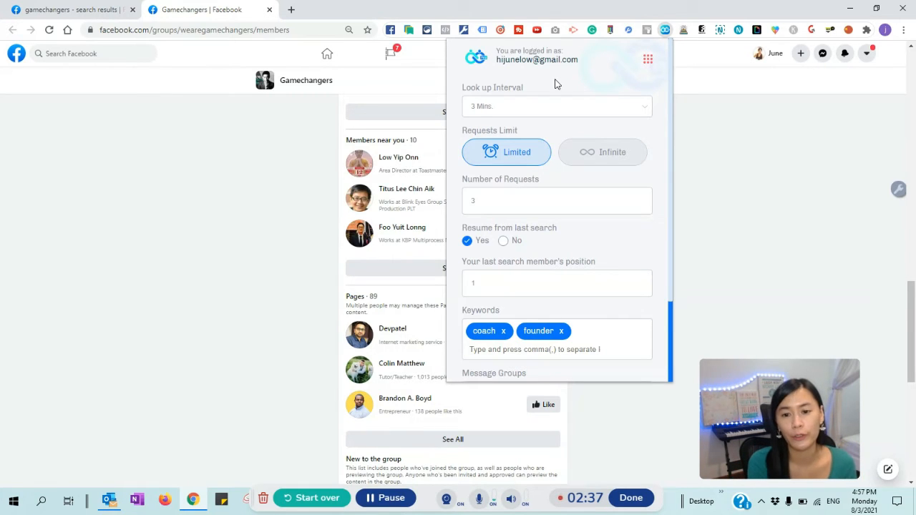
Add "entrepreneur" and "mindset coach" to the search keywords
scroll(501, 204, down, 1)
scroll(503, 201, down, 2)
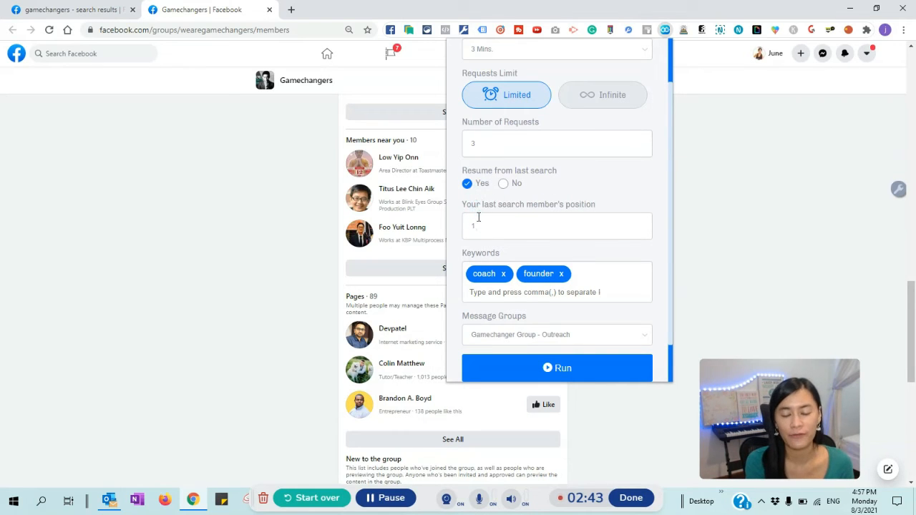
scroll(478, 217, down, 1)
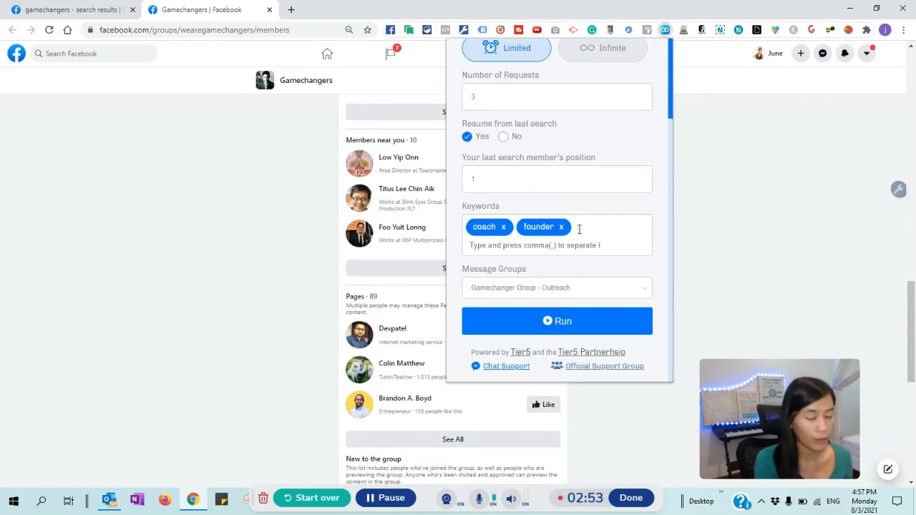
text(entrepreneur)
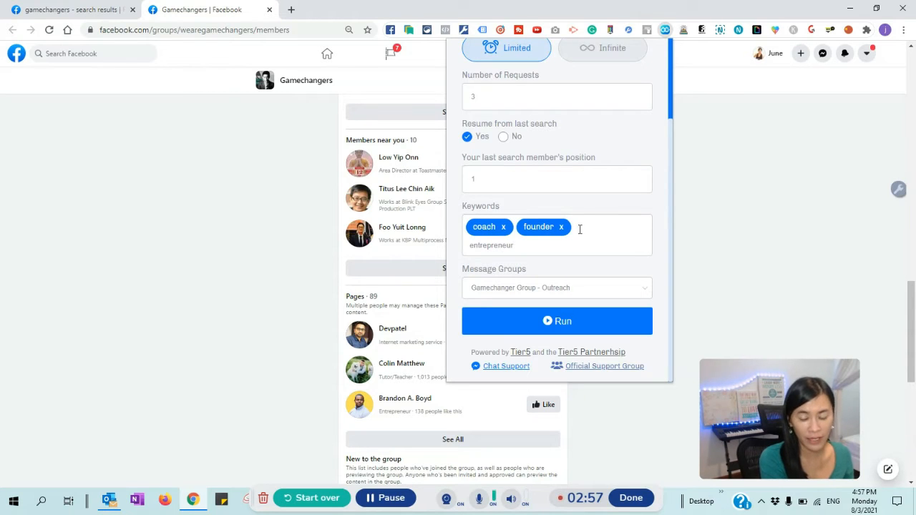
key(Return)
text(mindset coach)
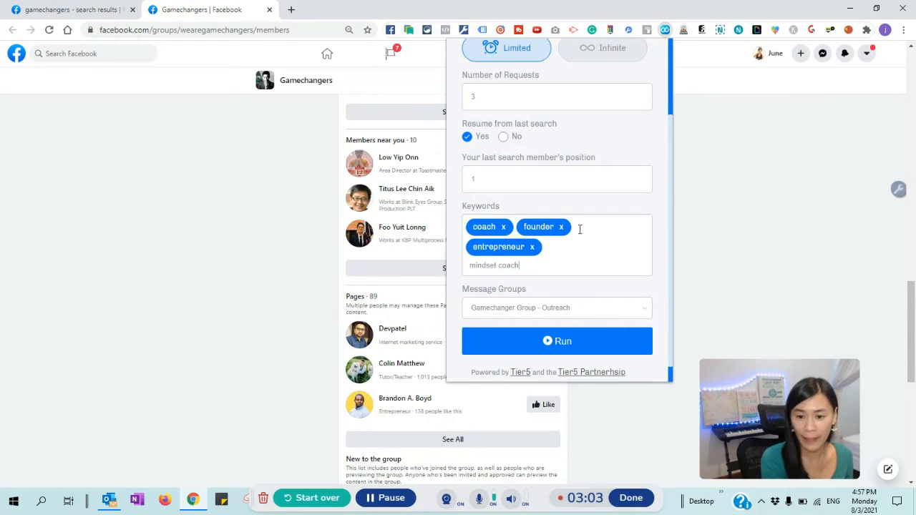
key(comma)
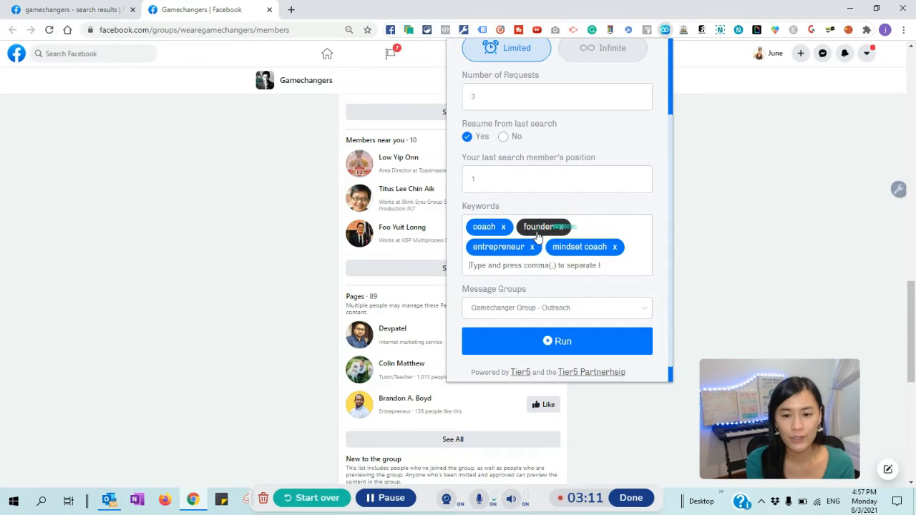
Run the friend request script on the Gamechangers members list and close the extension's settings
scroll(581, 301, down, 1)
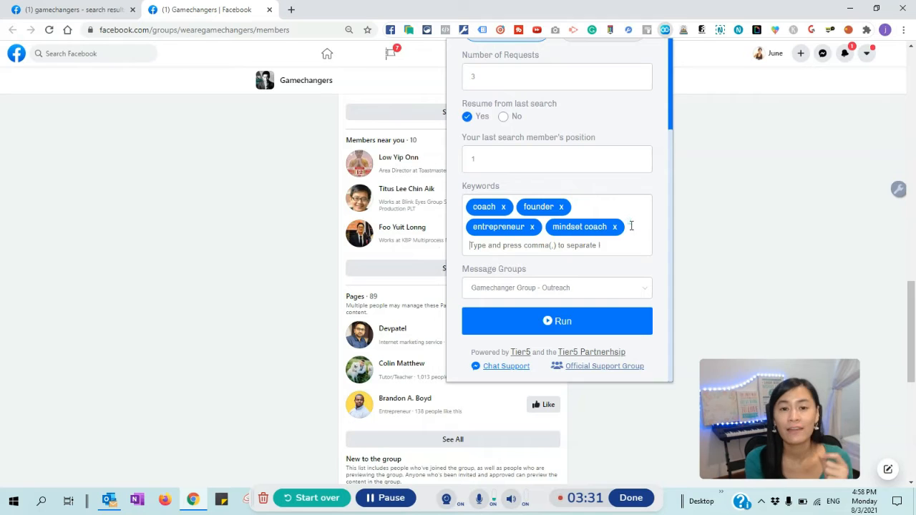
click(582, 326)
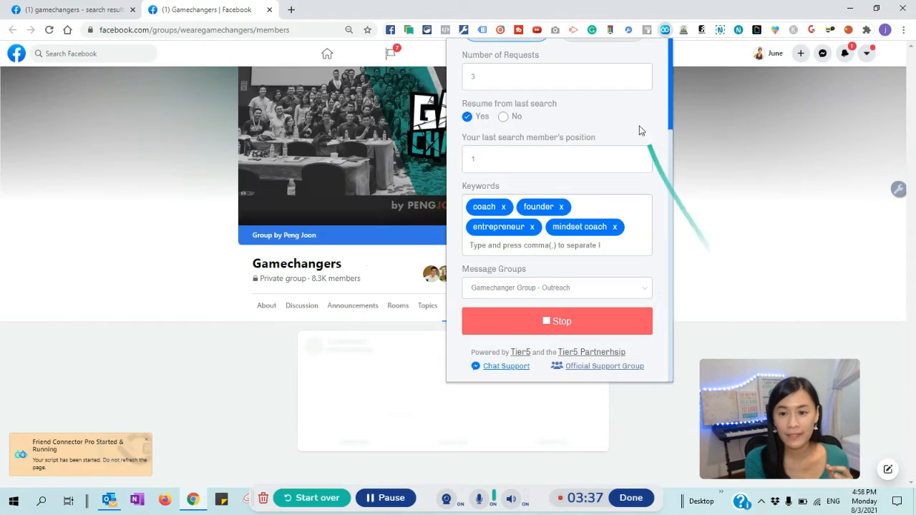
click(665, 30)
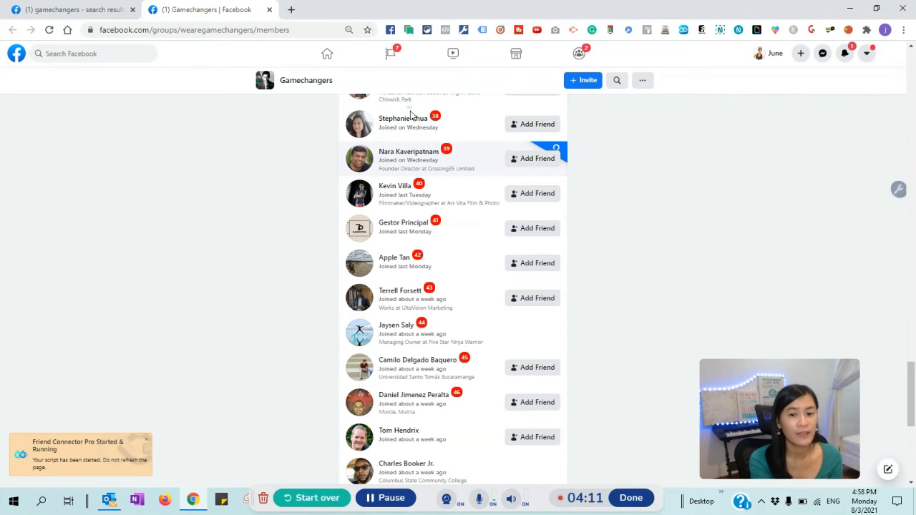
Check the progress of the running script by examining the numbered members on the group's members page and the extension's settings
mouse_move(408, 120)
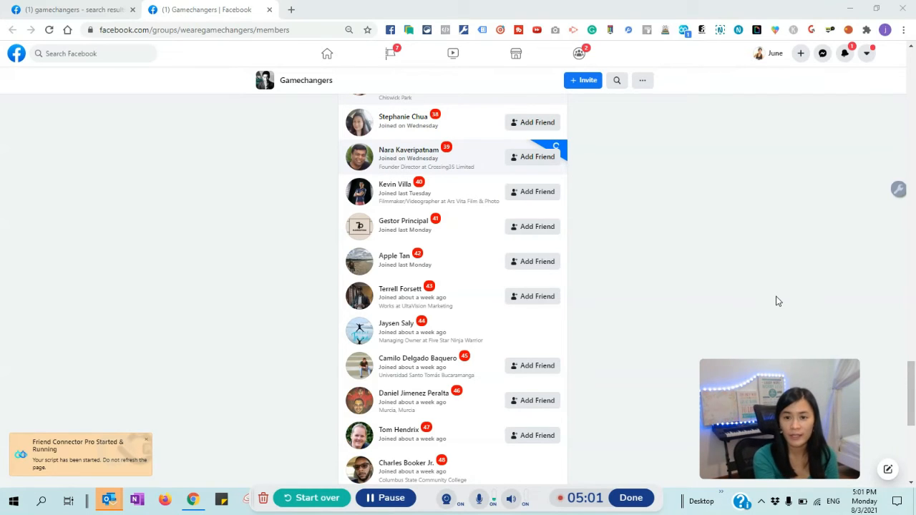
click(684, 31)
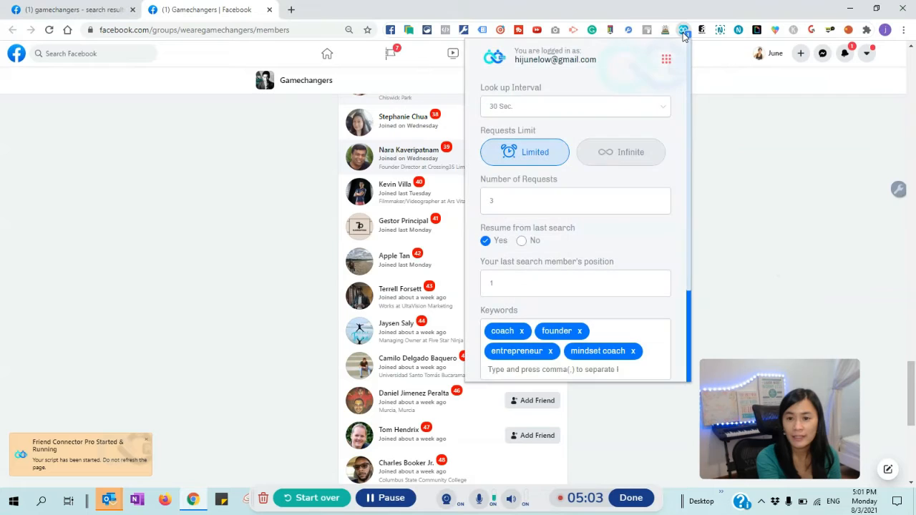
click(748, 222)
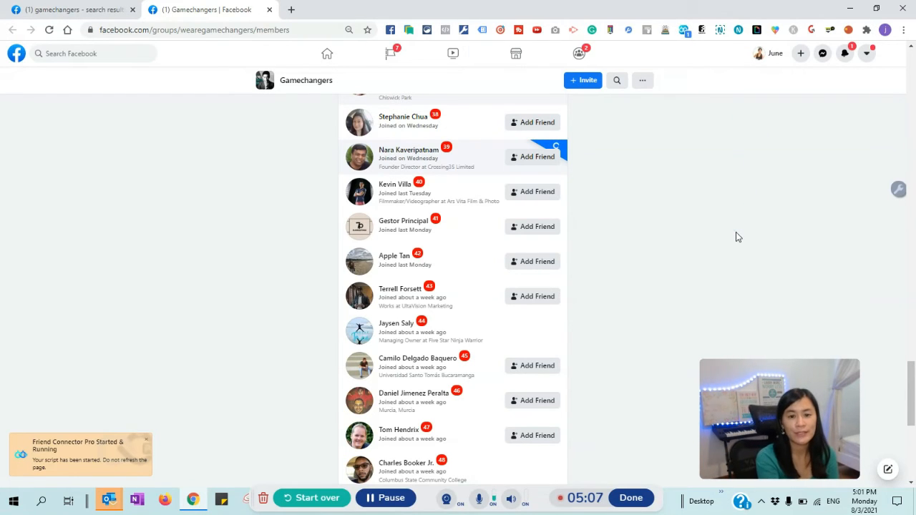
click(630, 183)
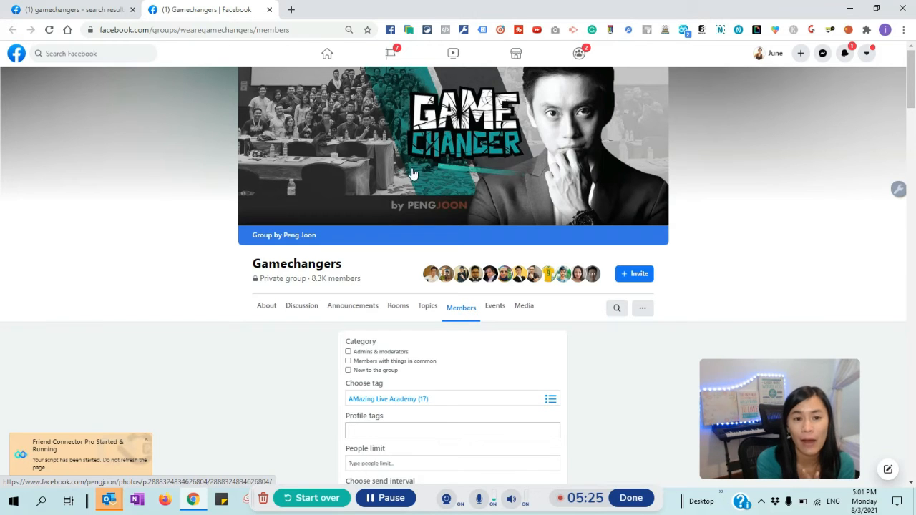
scroll(558, 227, down, 3)
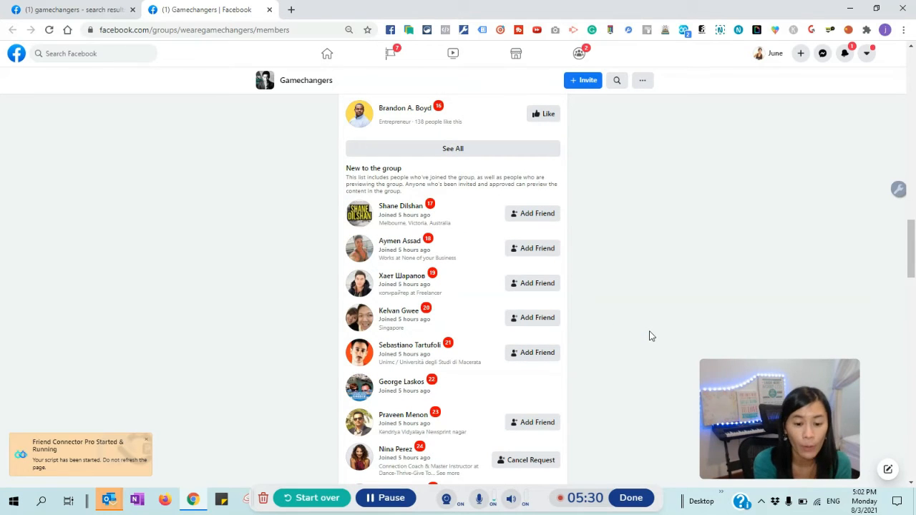
click(390, 503)
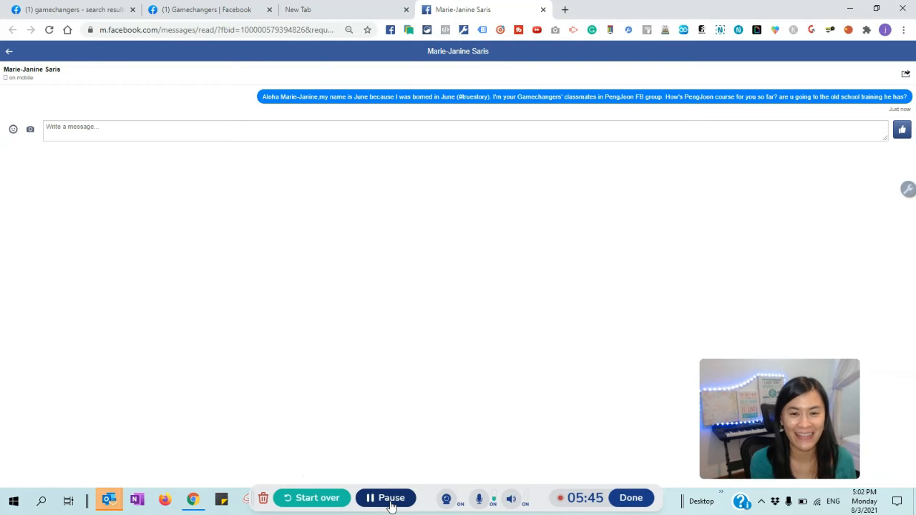
click(390, 507)
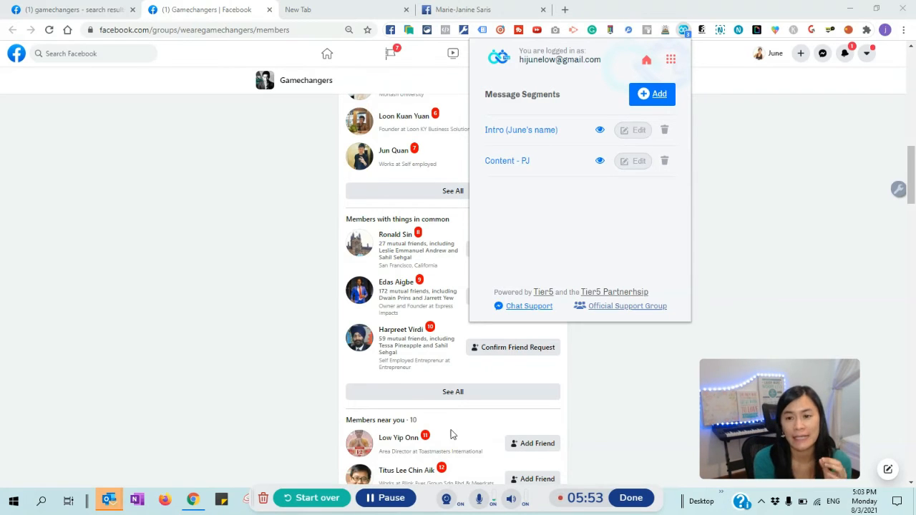
Open the intro message segment and the "Content - PJ" segment in turn to review their message blocks
click(671, 60)
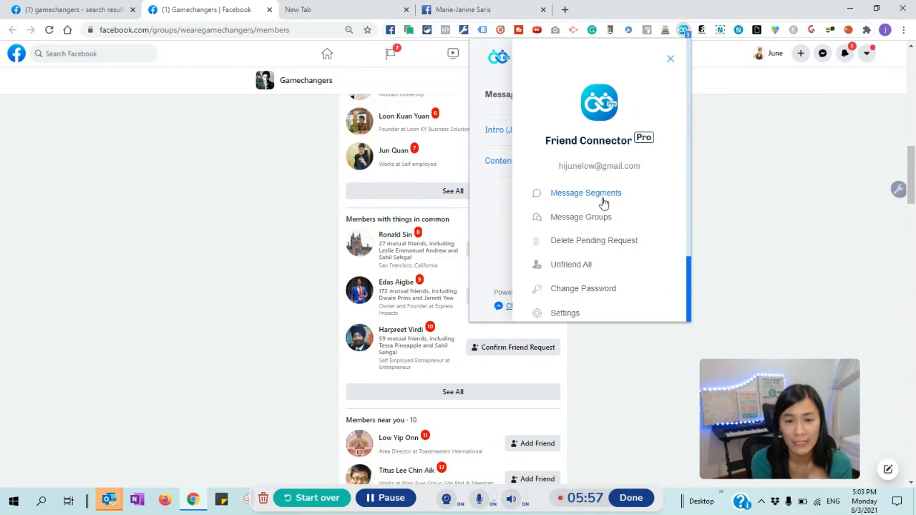
click(587, 194)
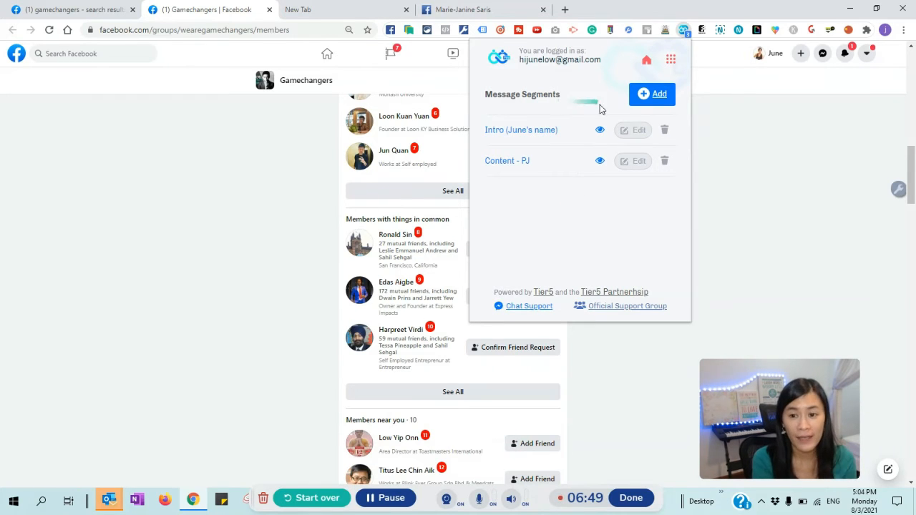
click(627, 132)
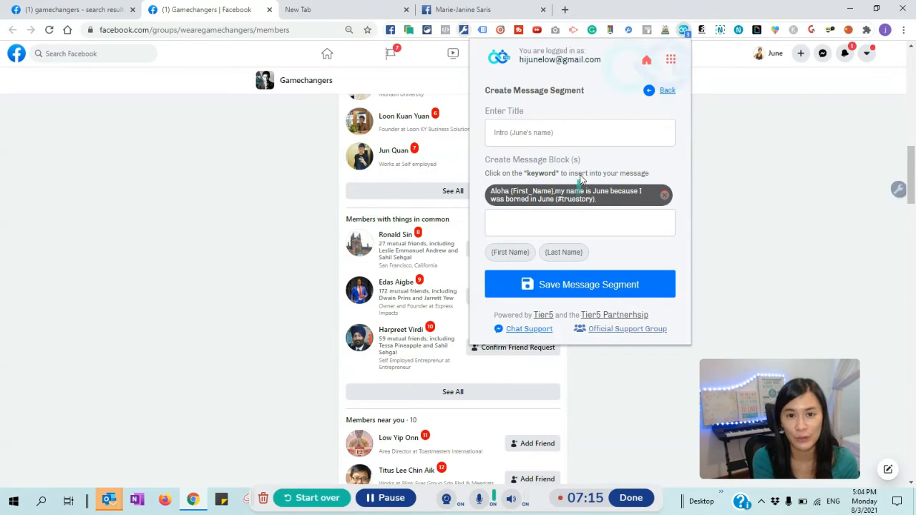
click(671, 60)
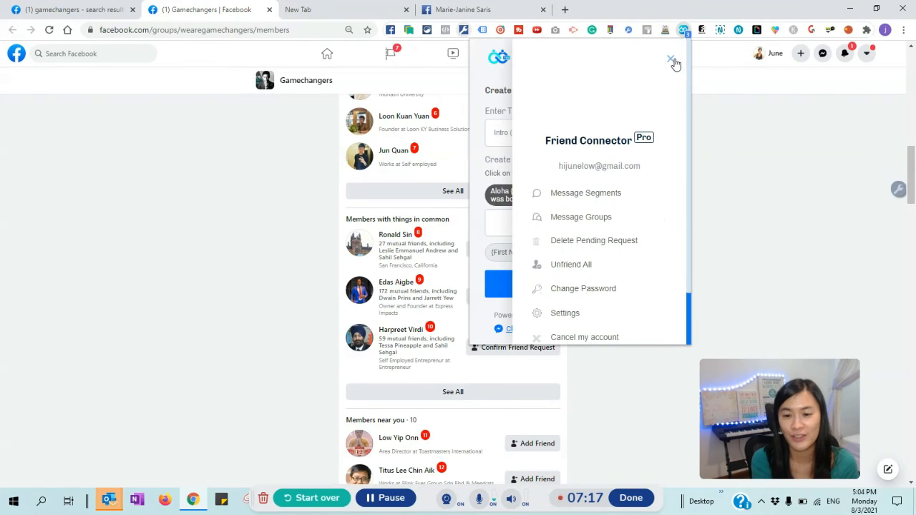
click(599, 201)
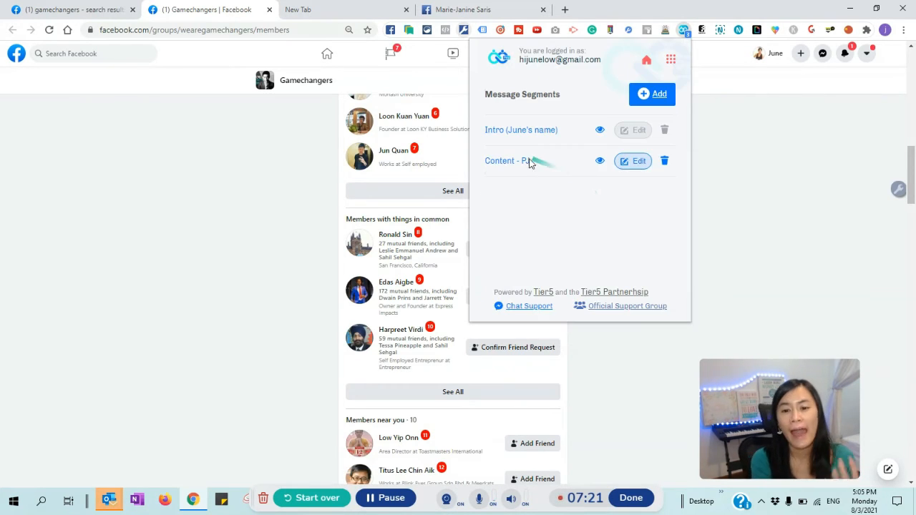
click(629, 165)
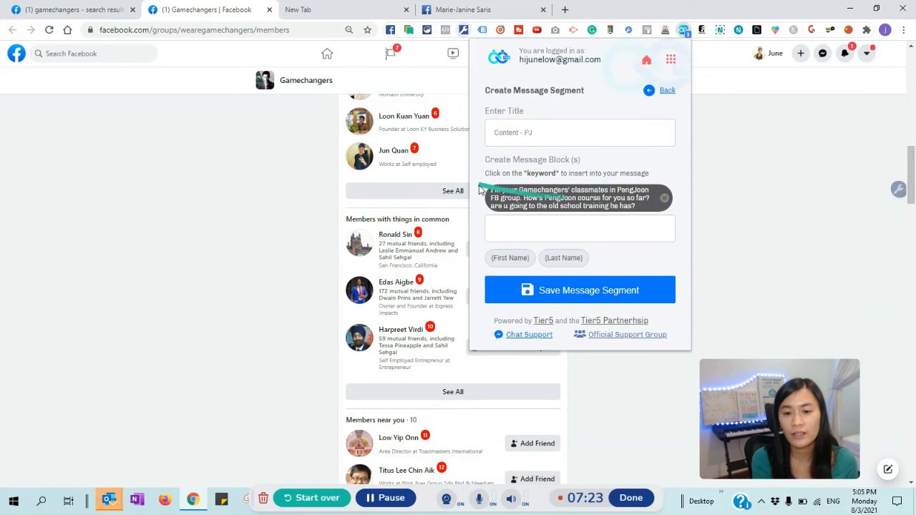
View the extension's message groups, including "Gamechanger Group - Outreach", and close the extension
click(671, 60)
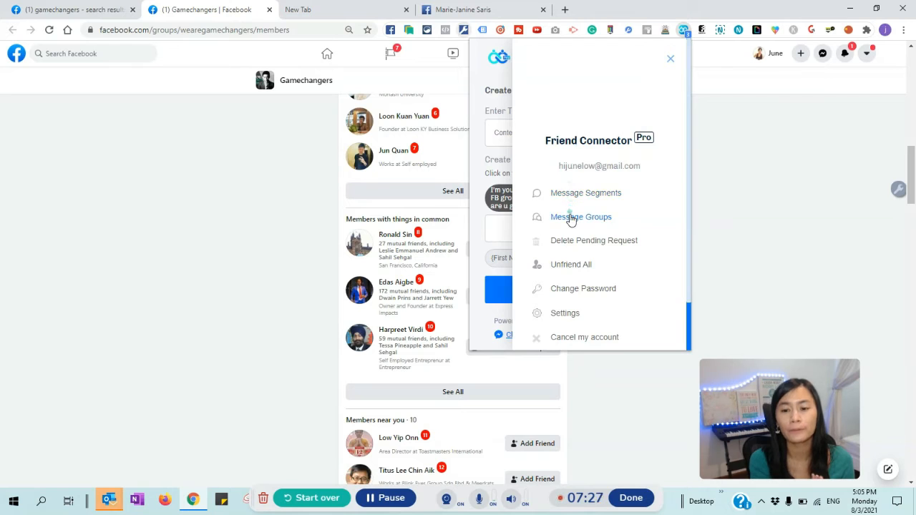
click(573, 217)
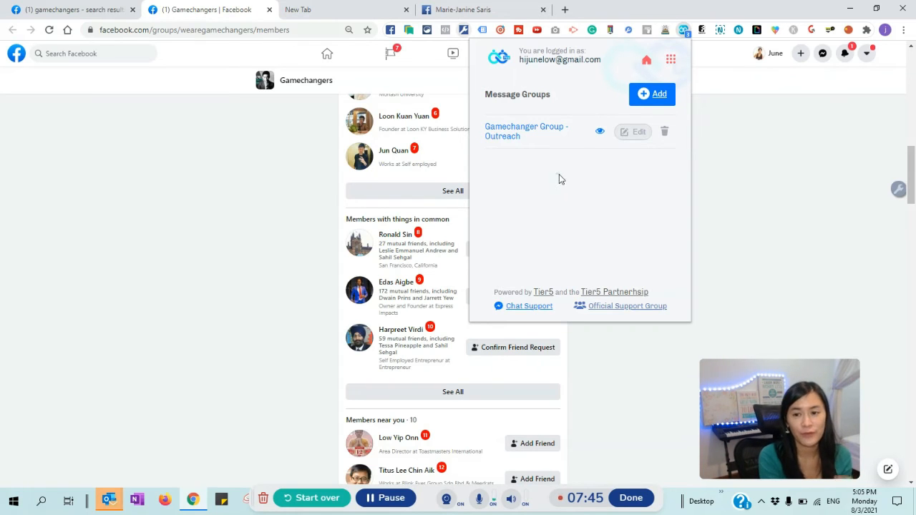
click(671, 59)
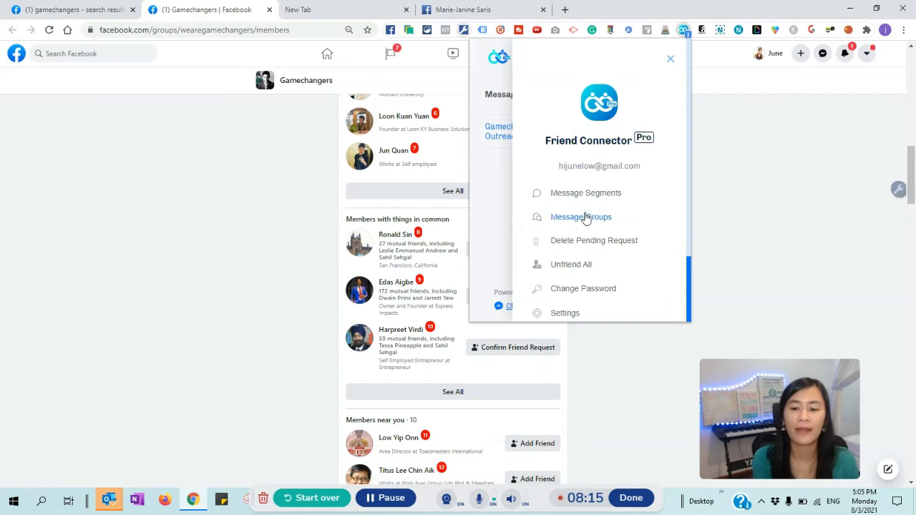
click(356, 172)
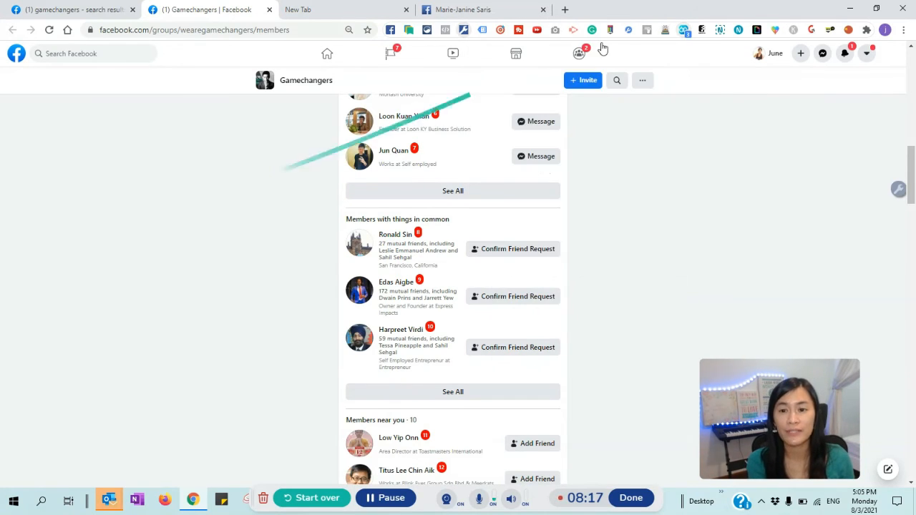
Reopen the Friend Connector Pro extension and choose "Gamechanger Group - Outreach" as the message group
click(683, 30)
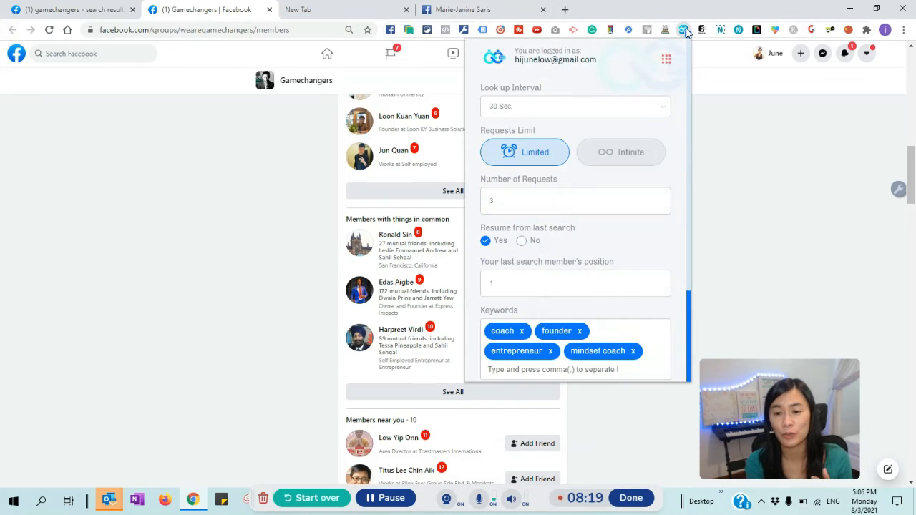
scroll(623, 236, down, 2)
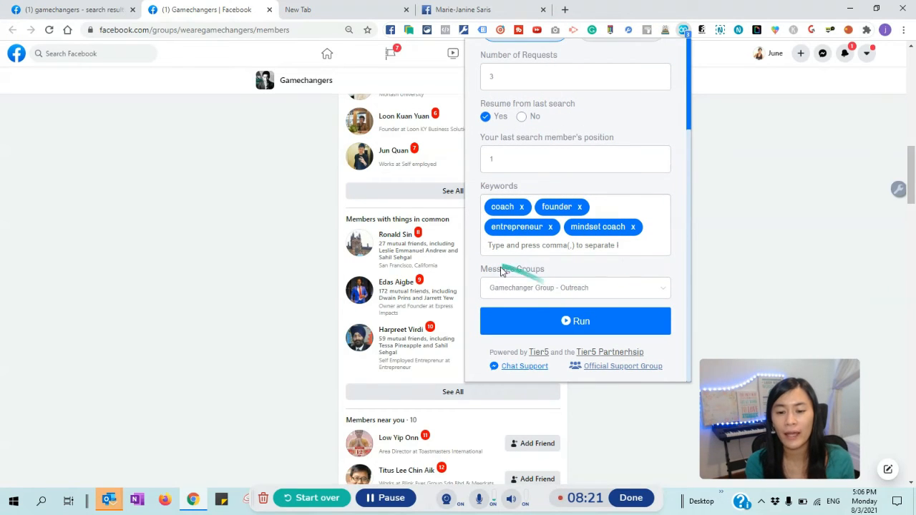
click(544, 287)
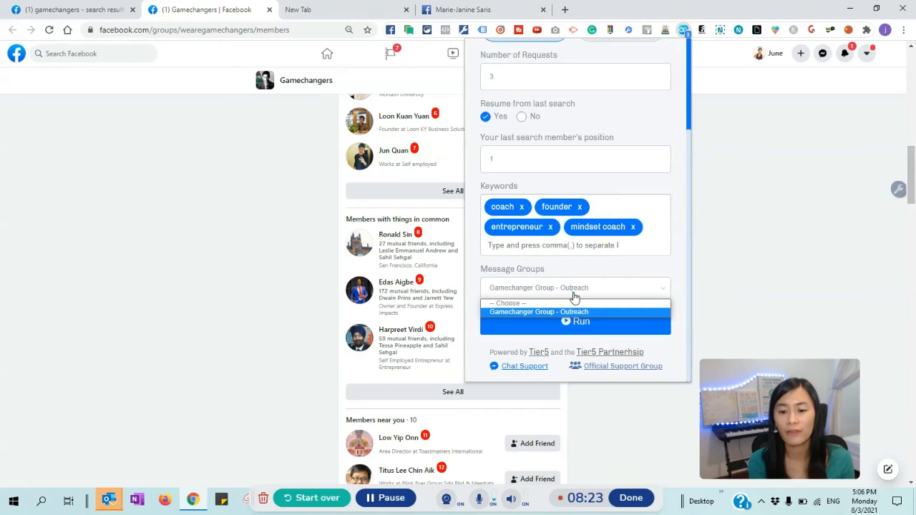
click(531, 311)
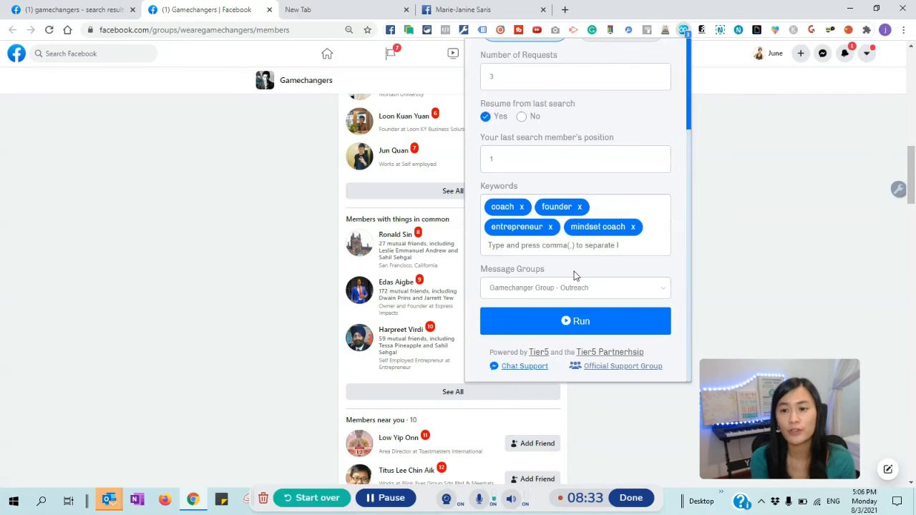
Set the look up interval to 3 Mins, return it to 30 Sec, and set it to 3 Mins again
scroll(594, 250, up, 3)
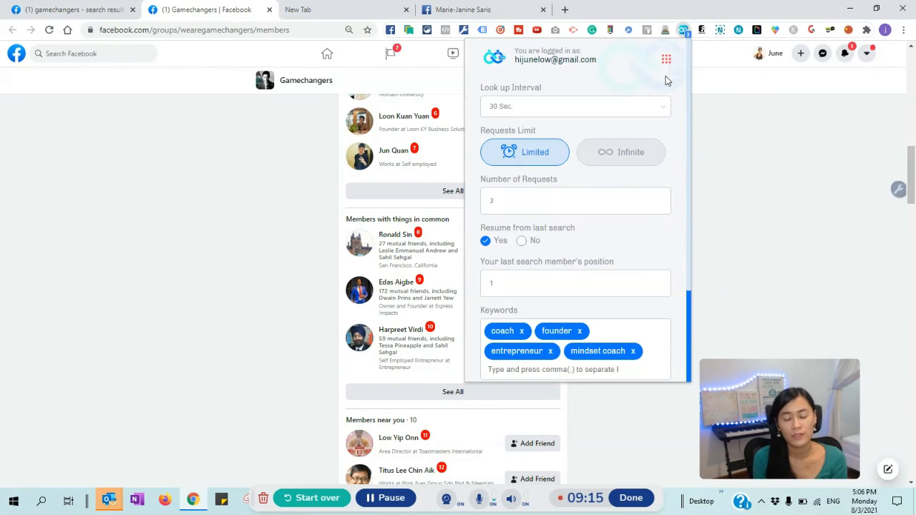
click(625, 115)
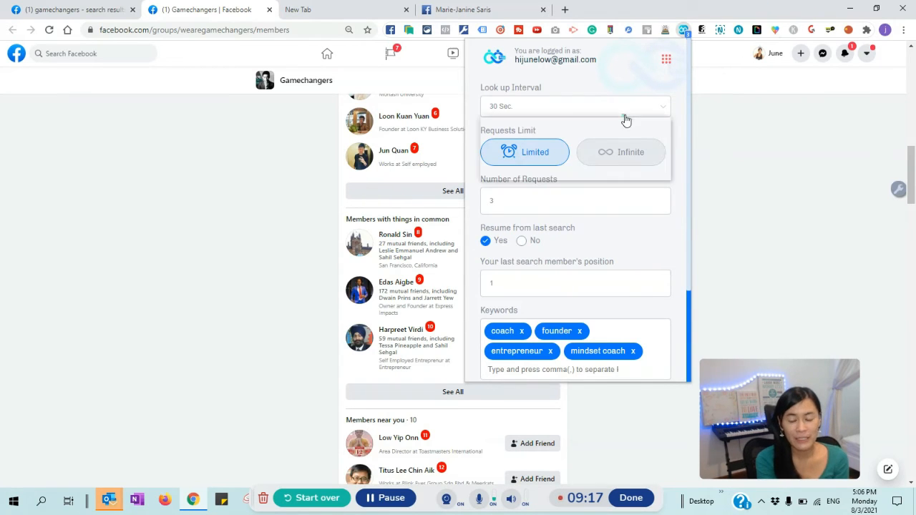
click(625, 148)
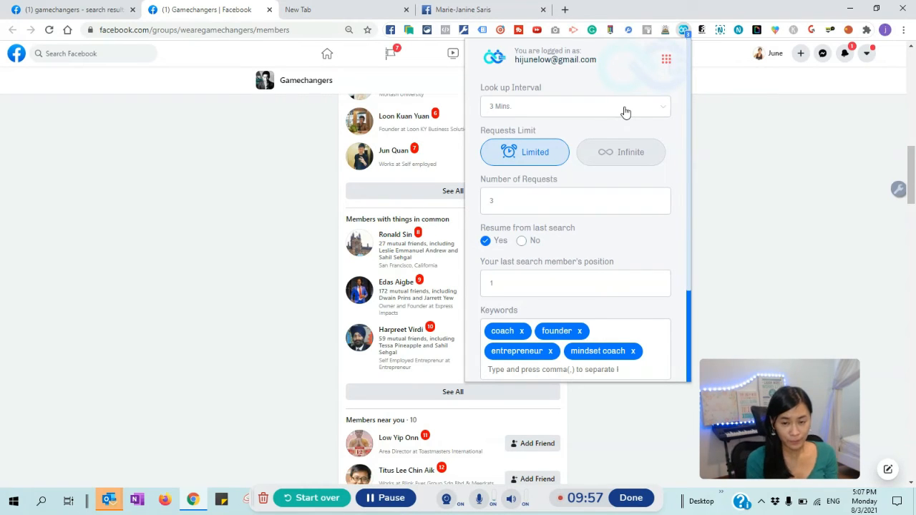
click(625, 112)
click(618, 131)
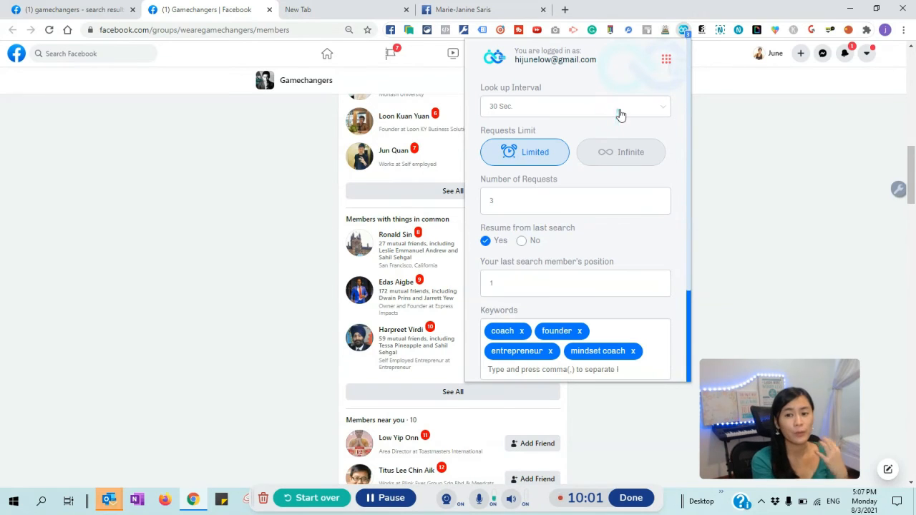
click(619, 113)
click(607, 149)
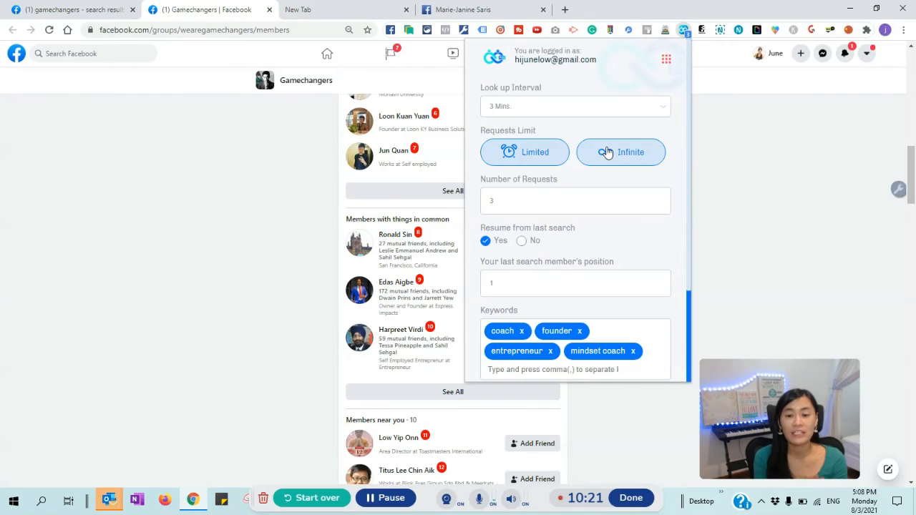
Open the extension's Settings Page and review the automatic message options for received, accepted and declined friend requests
scroll(403, 469, up, 10)
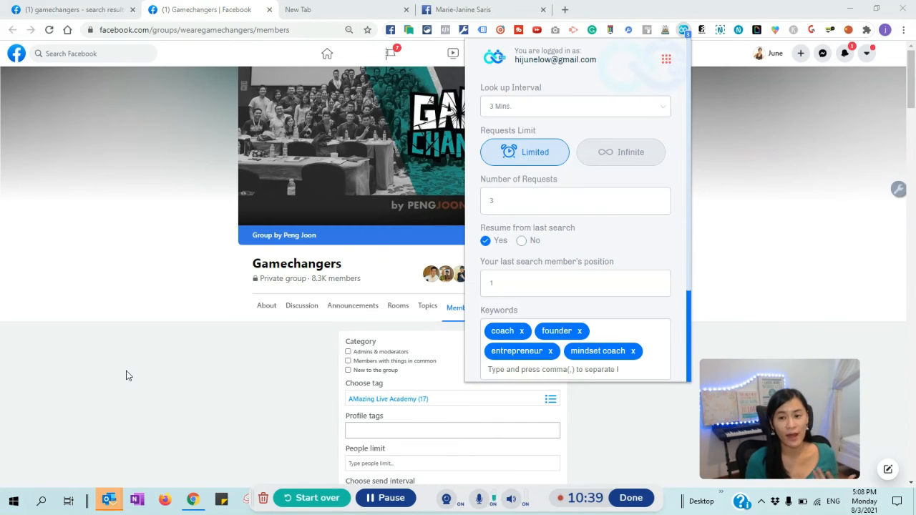
click(667, 60)
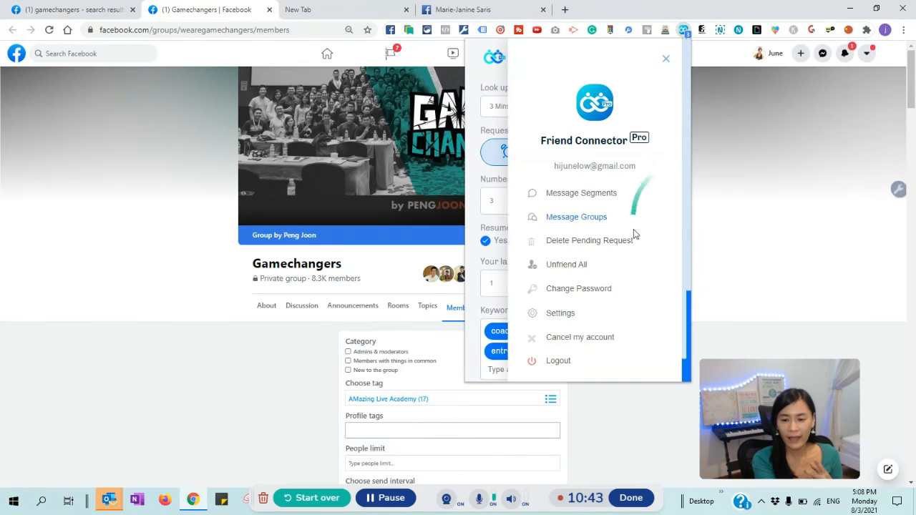
scroll(634, 236, down, 1)
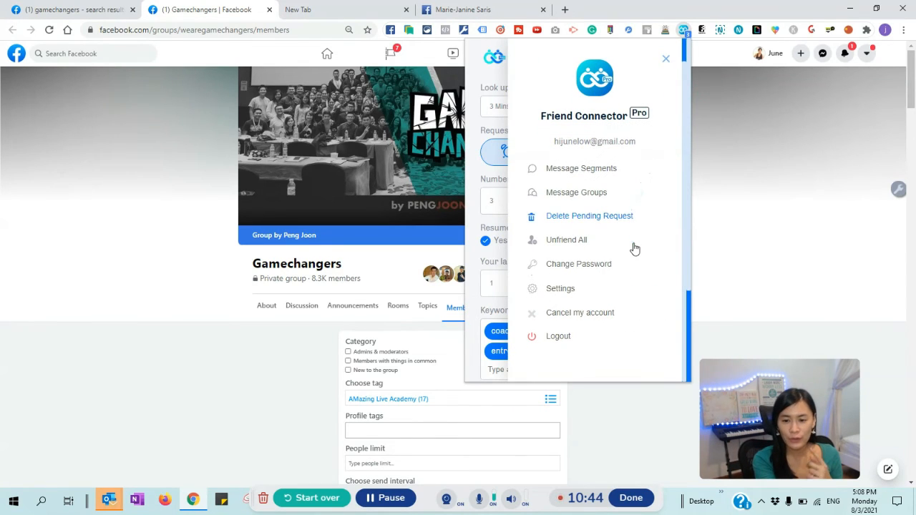
click(643, 208)
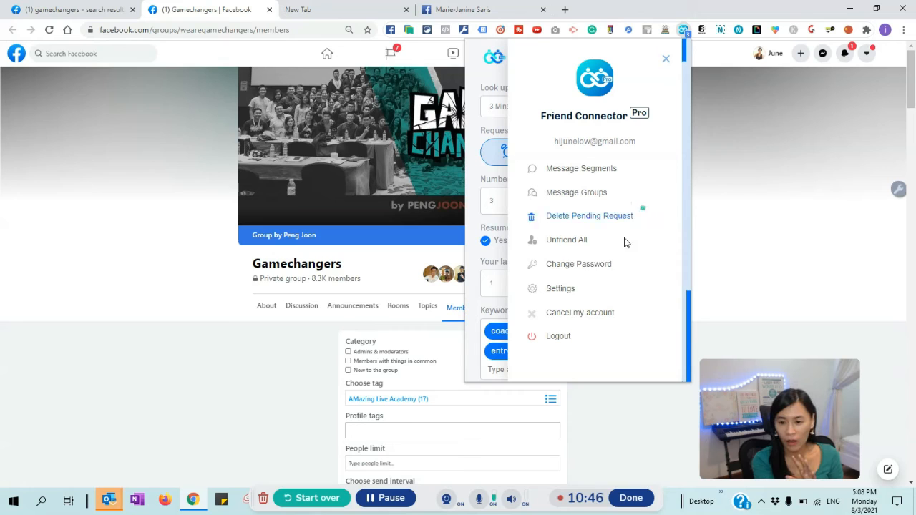
click(559, 289)
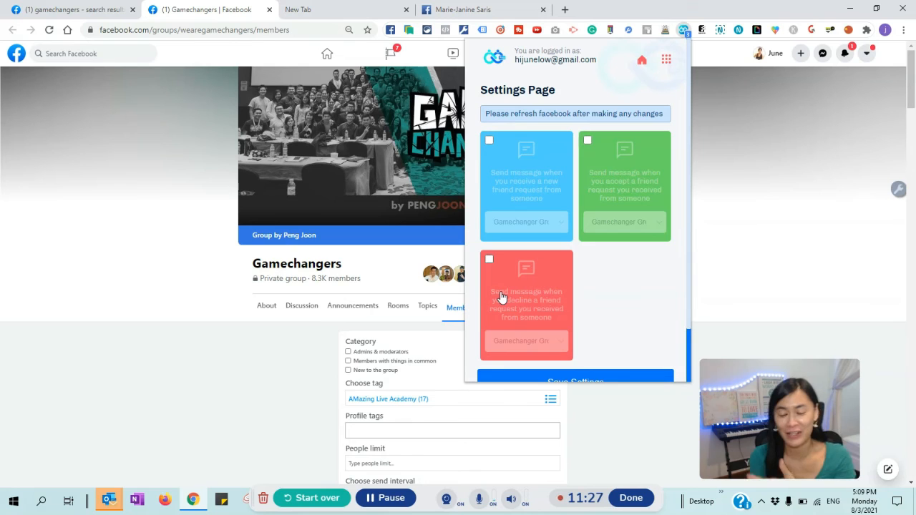
scroll(503, 294, down, 1)
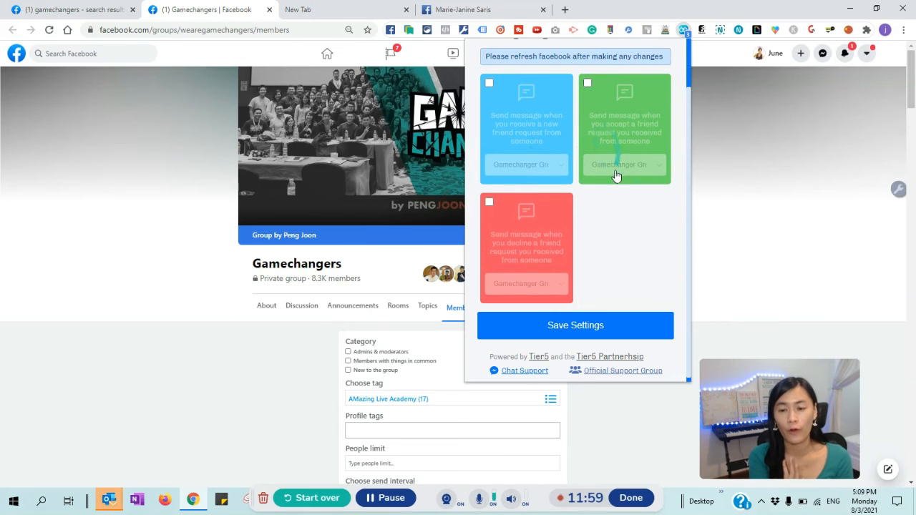
scroll(616, 176, up, 2)
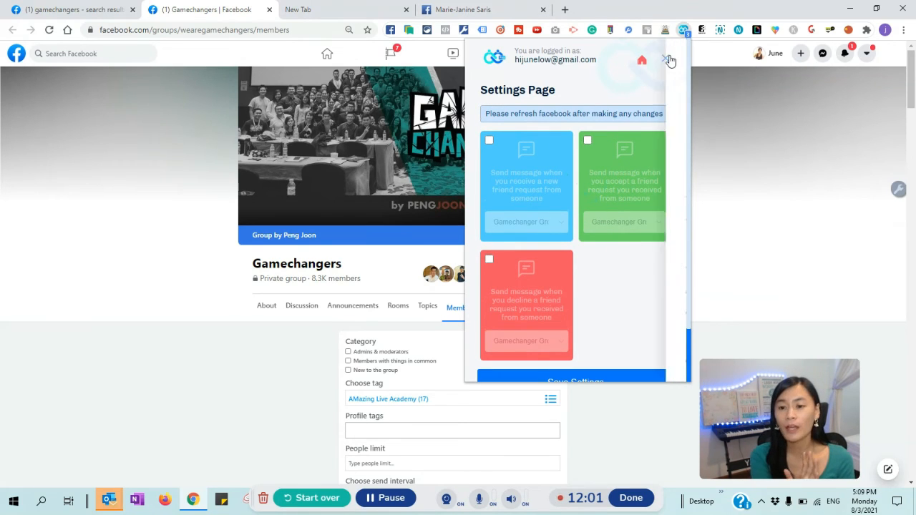
Run the extension's deletion of pending friend requests and close the sent requests page to end it
click(669, 59)
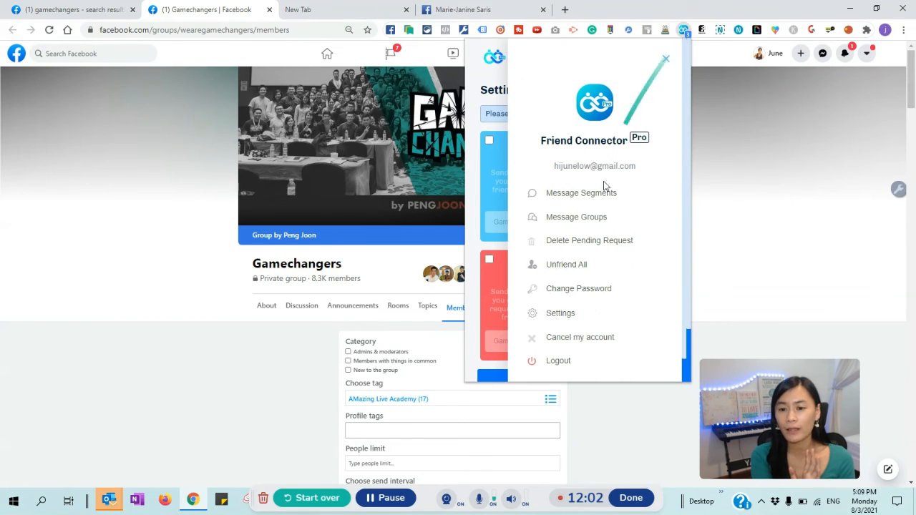
click(579, 247)
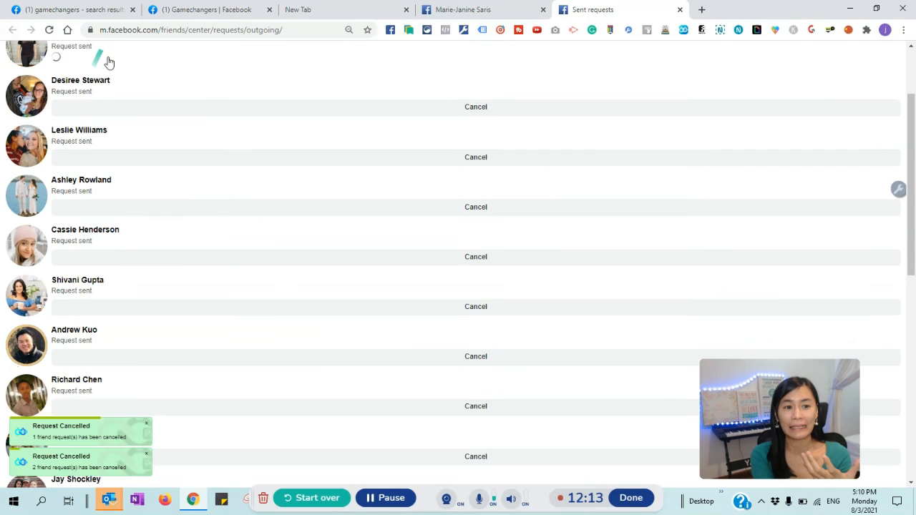
click(680, 10)
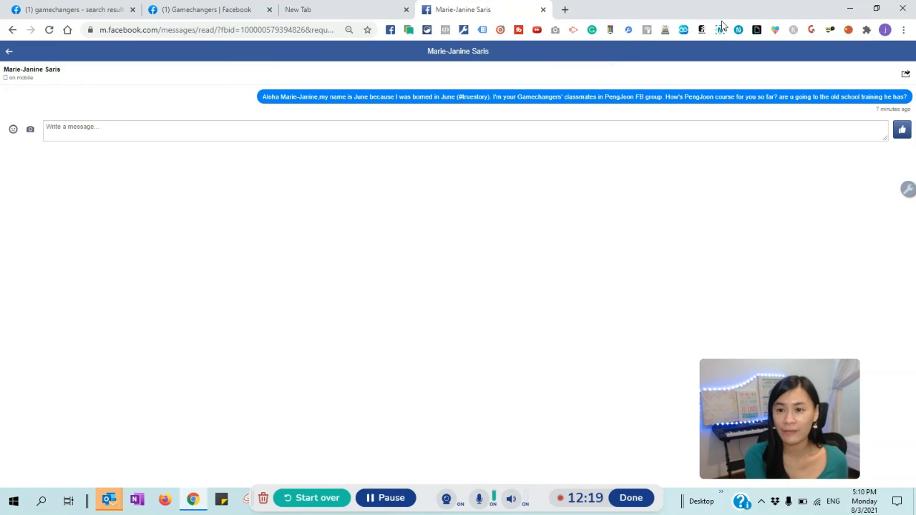
Return to the Gamechangers members page, view the extension's friend request settings, and close the extension
click(192, 7)
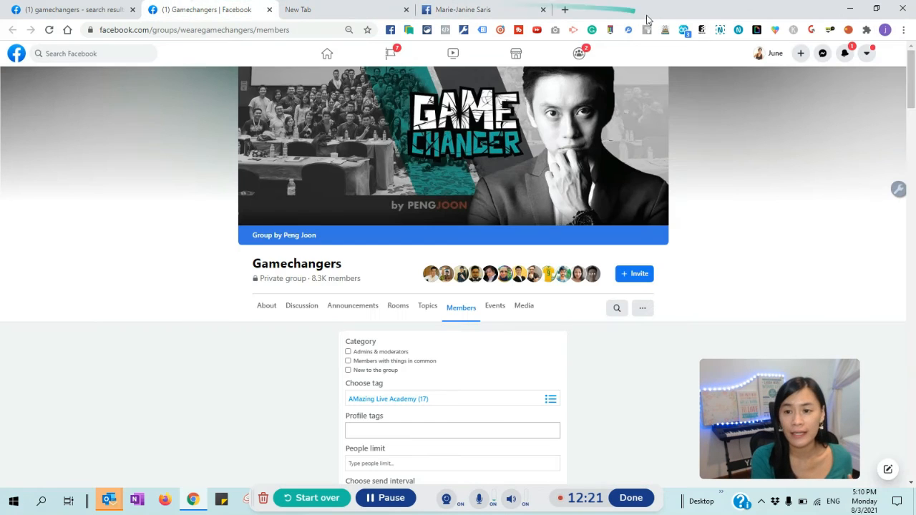
click(684, 31)
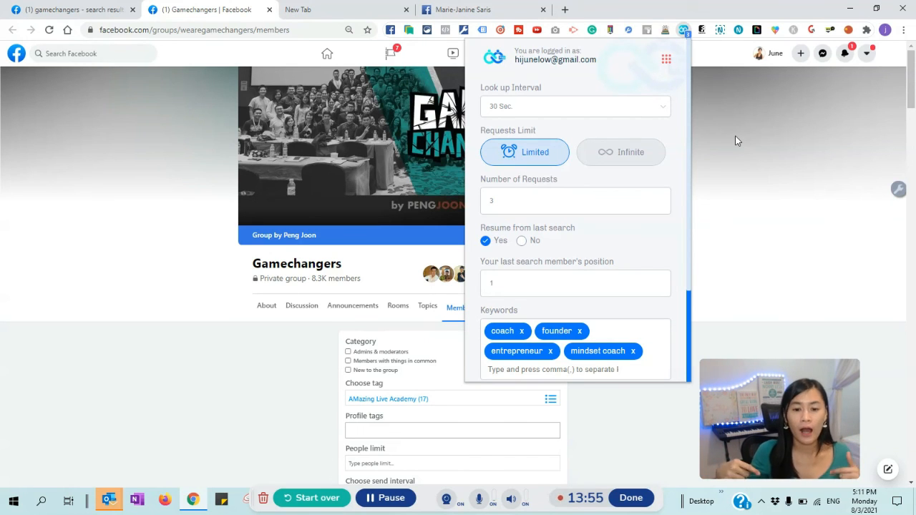
click(812, 162)
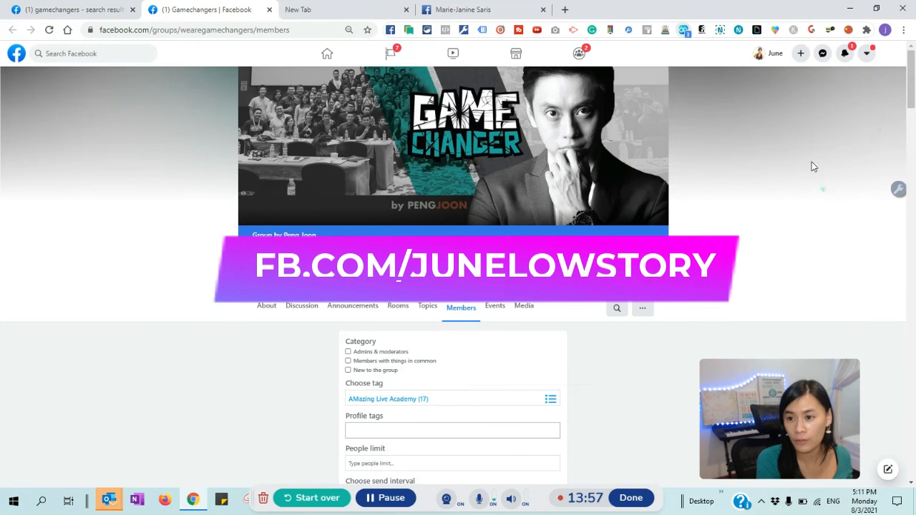
Open the account's own Facebook profile and highlight the username in its web address
click(770, 55)
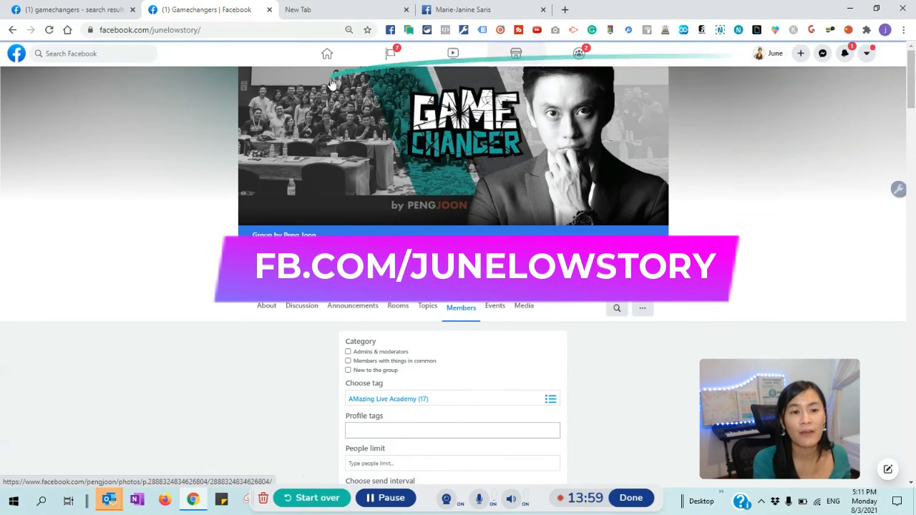
drag(151, 30, 212, 36)
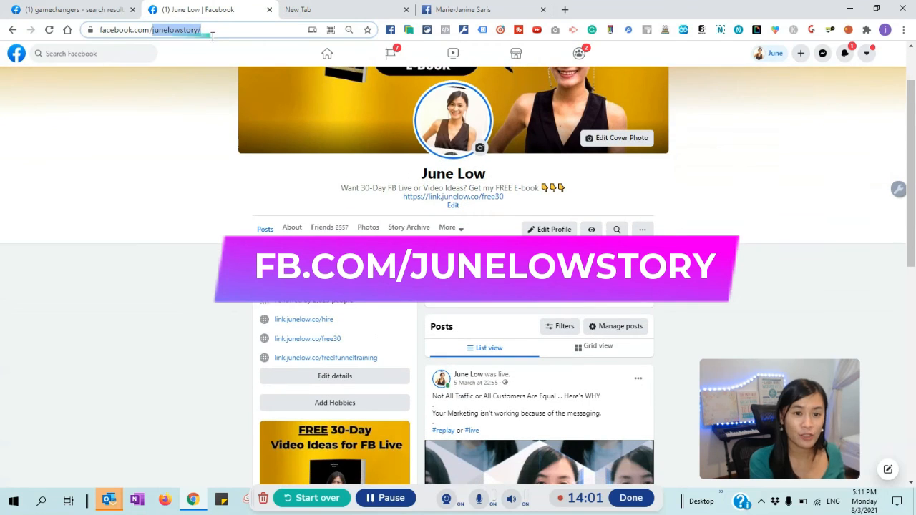